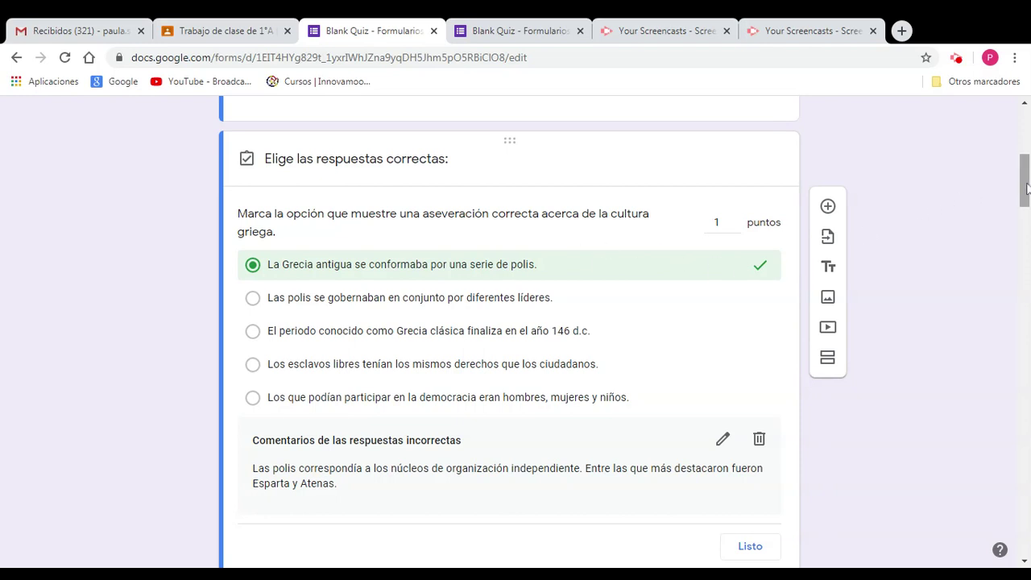
Close the answer key of the question about a correct statement on Greek culture and view the question on Classical Greece's legacy.
left_click_drag(1027, 188, 1024, 218)
left_click(768, 290)
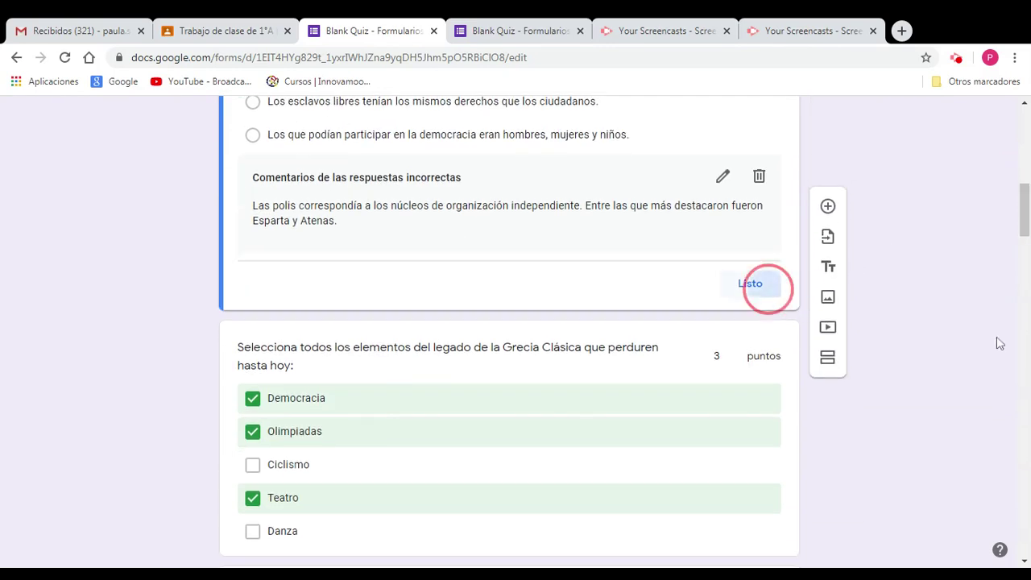
left_click_drag(1025, 190, 1024, 241)
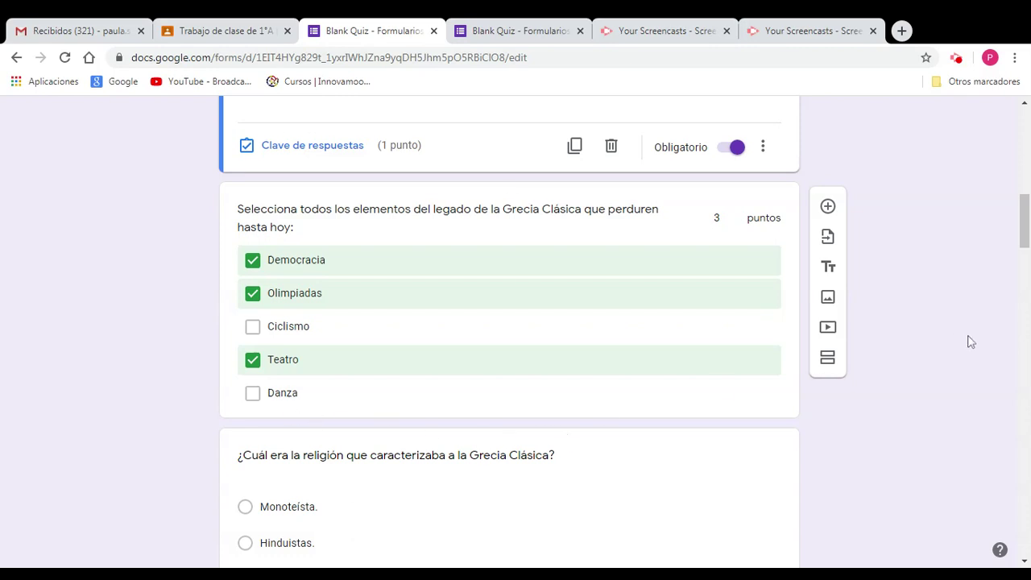
Open the answer key of the question about the religion of Classical Greece to check its correct option and feedback.
left_click(1026, 225)
left_click_drag(1026, 226, 1026, 257)
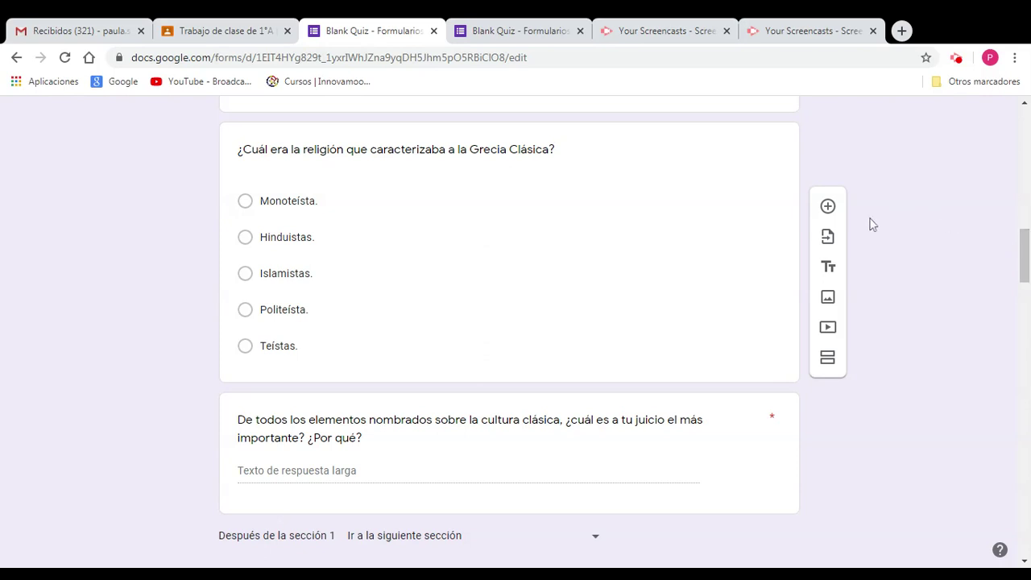
left_click(465, 375)
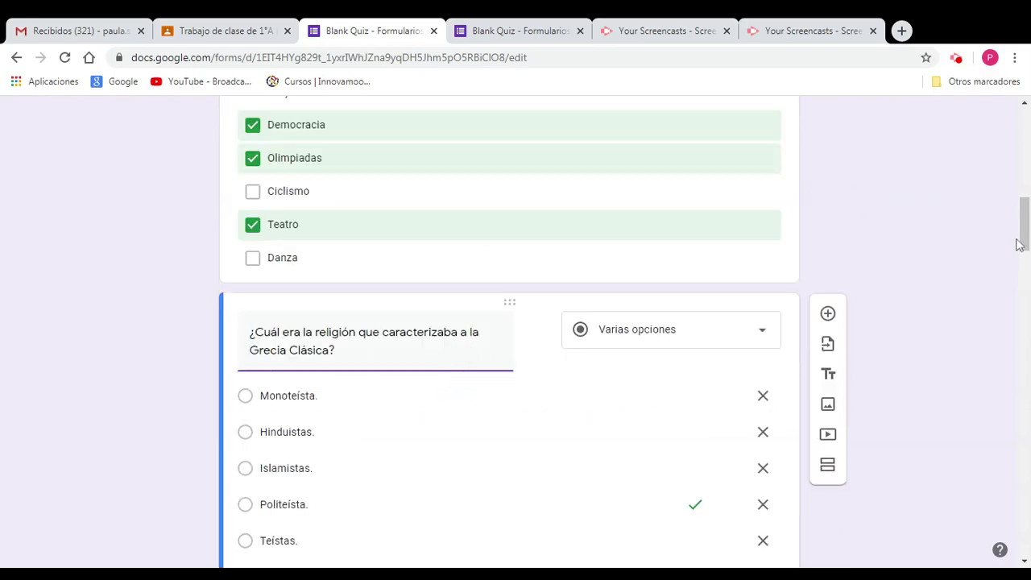
mouse_move(1024, 247)
left_mouse_down()
mouse_move(1025, 263)
mouse_move(1024, 254)
left_mouse_up()
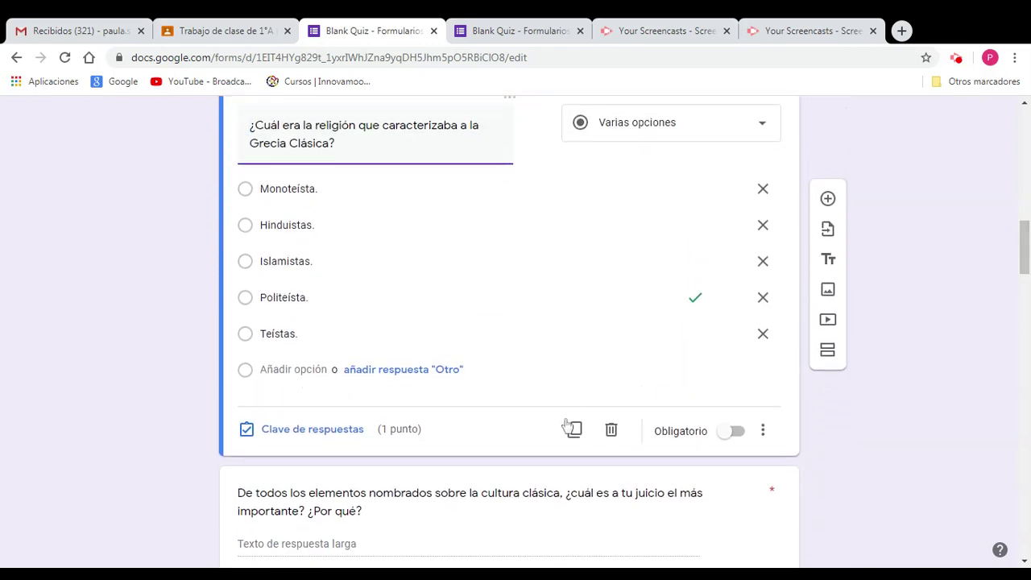
left_click(342, 430)
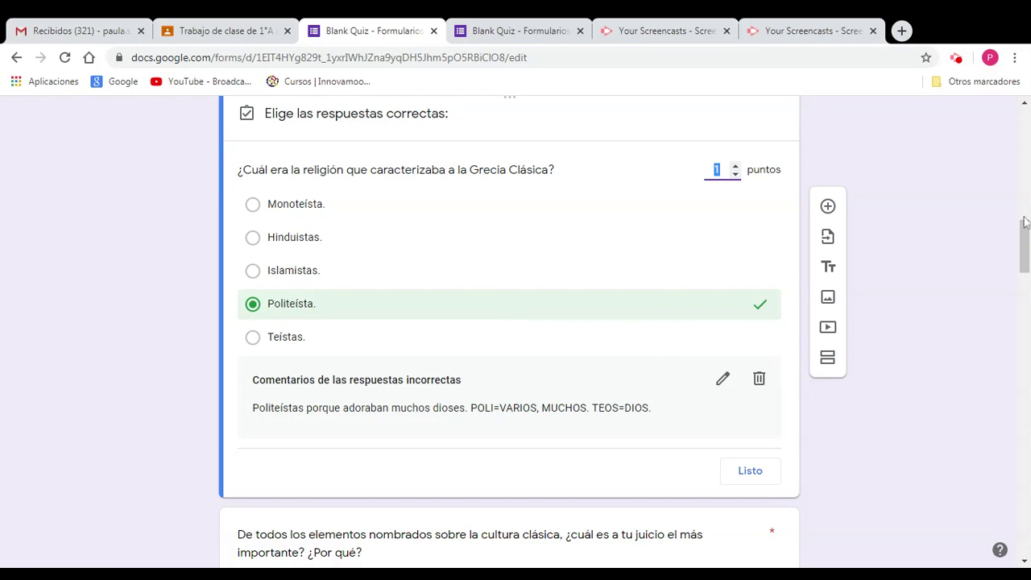
Review the "Tipos de mitos" section, check the answer key of its myth-type checkbox grid, and close the key.
left_click_drag(1026, 244, 1025, 279)
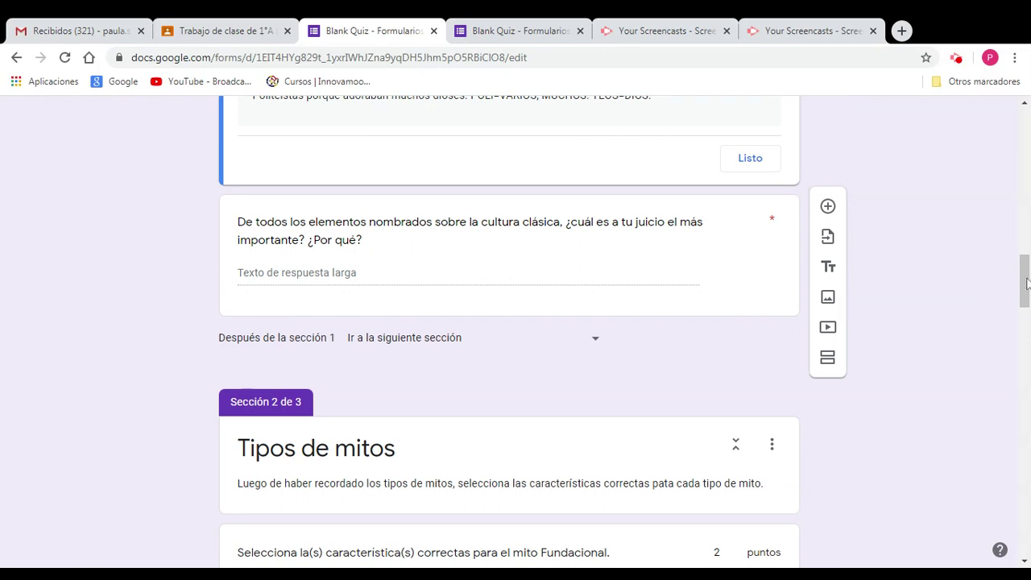
left_click_drag(1027, 283, 1026, 316)
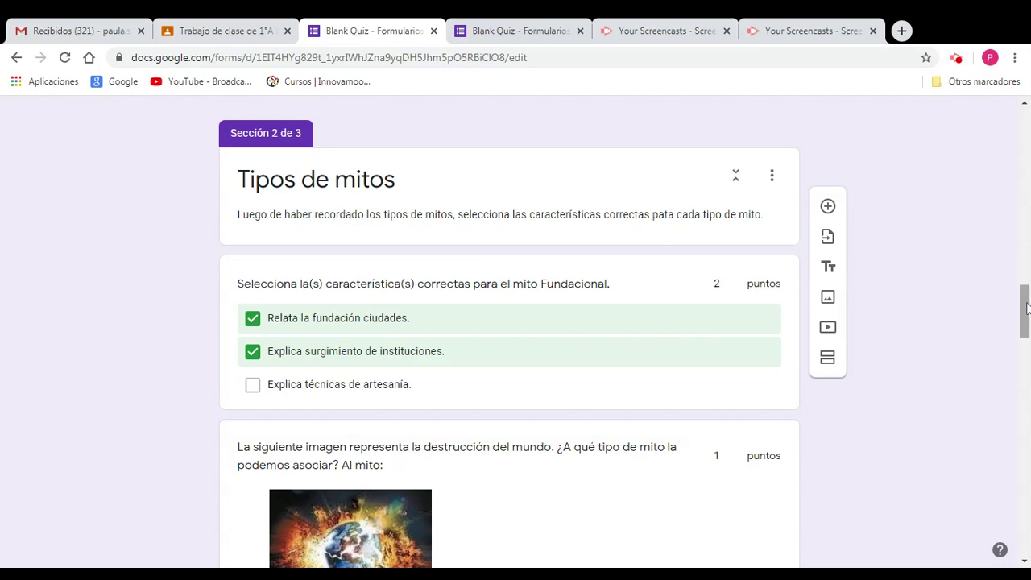
left_click_drag(1026, 307, 1026, 342)
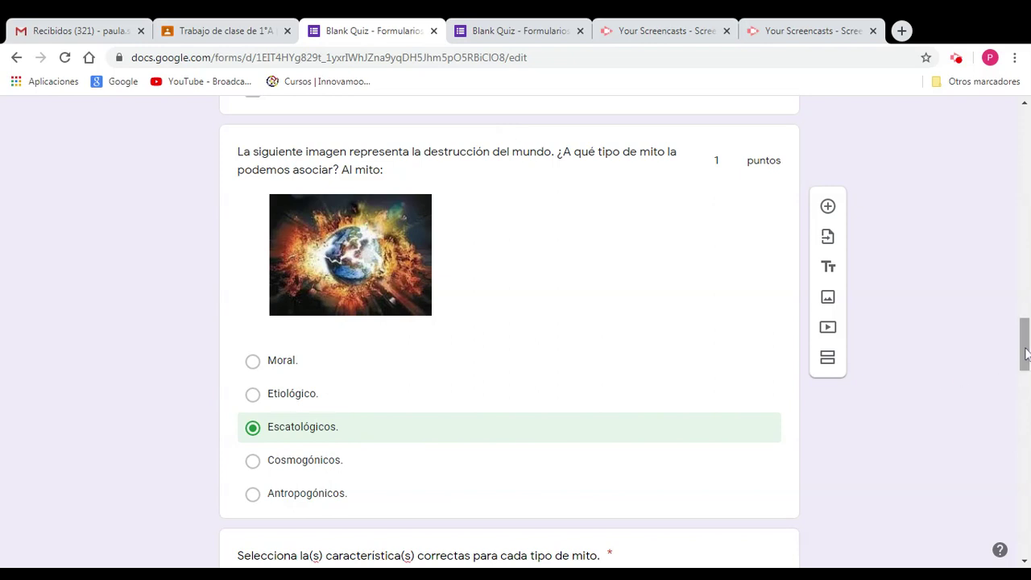
left_click_drag(1023, 348, 1026, 392)
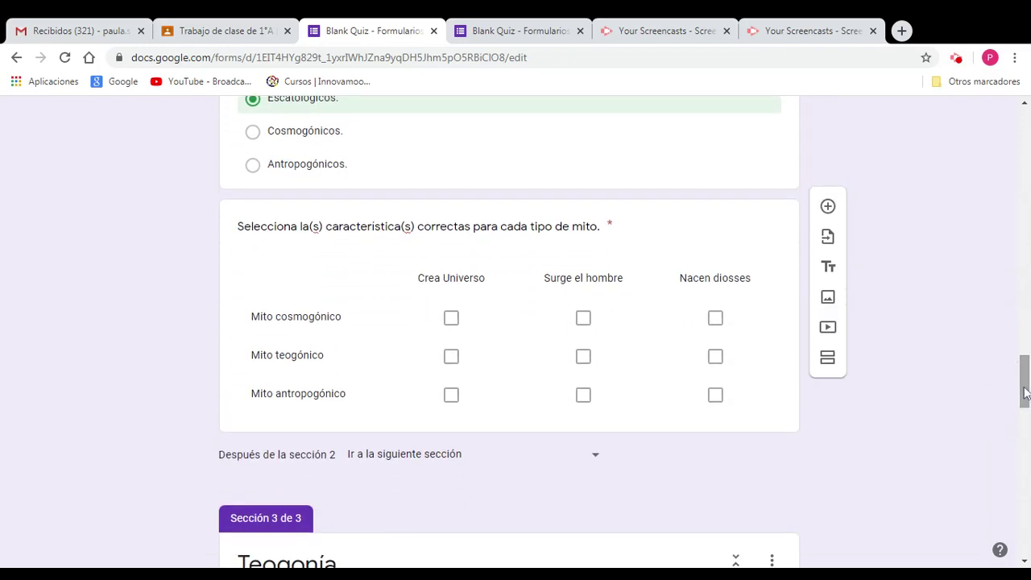
left_click(550, 427)
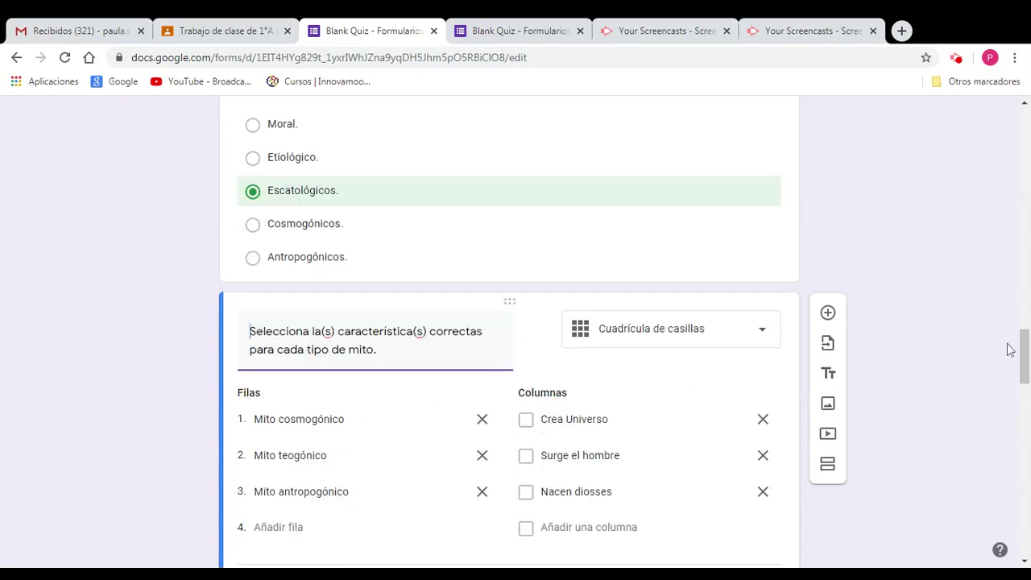
left_click(1024, 354)
left_click_drag(1024, 354, 1024, 370)
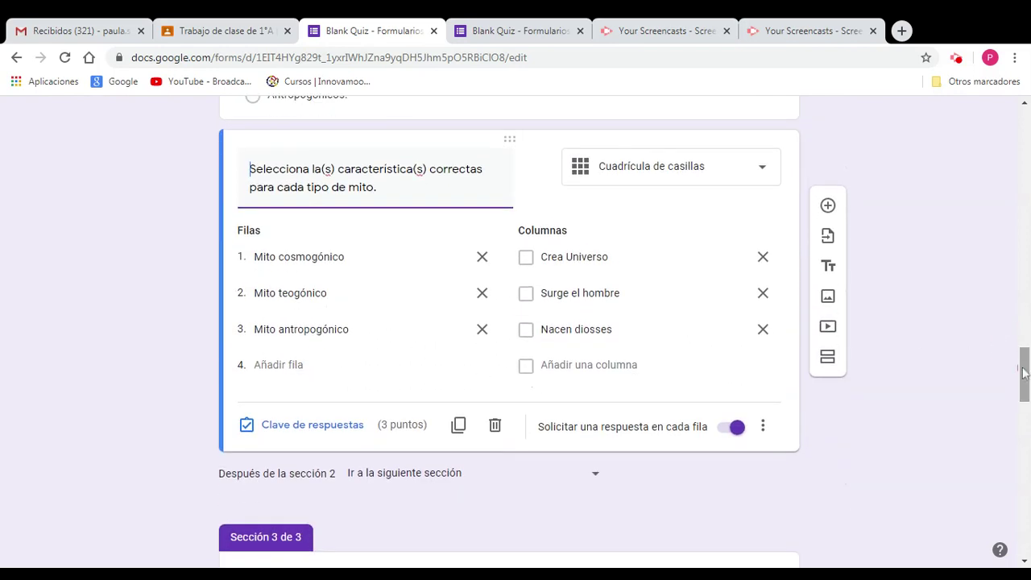
left_click(336, 426)
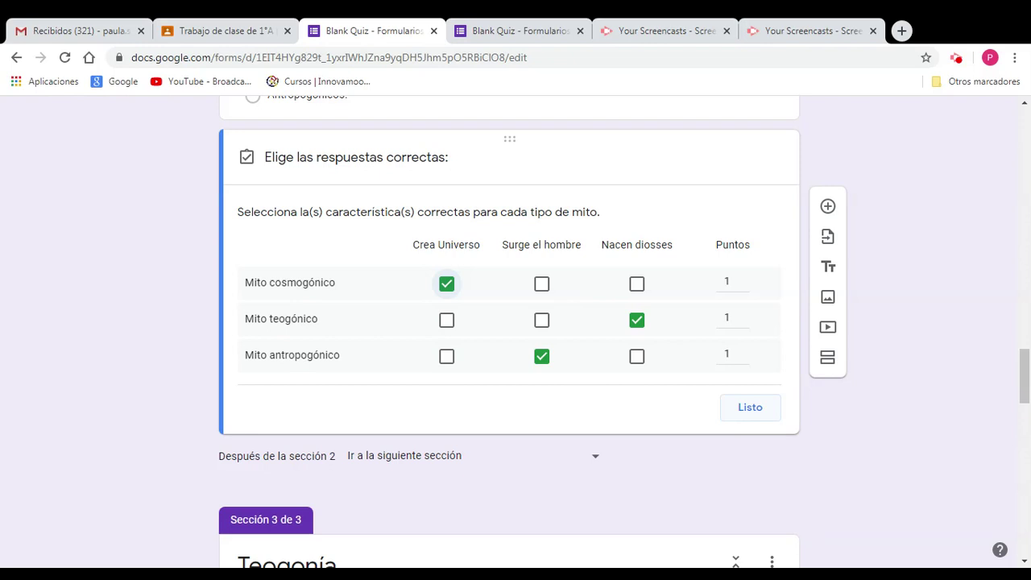
left_click(745, 410)
Check the answer key of the true/false question on La Teogonía presenting myths of Greek culture, and close it.
left_click(1025, 388)
left_click_drag(1025, 388, 1025, 428)
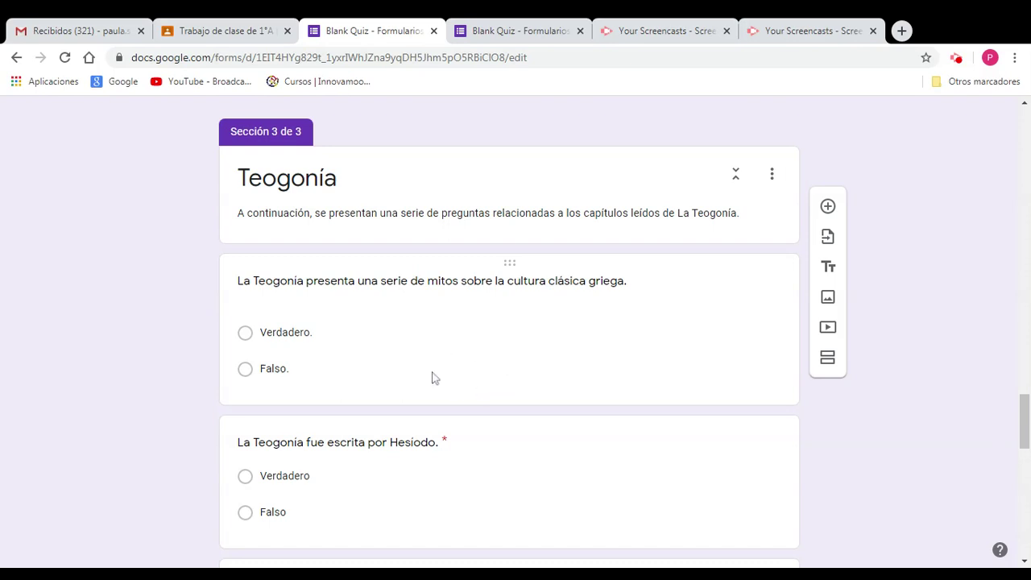
left_click(254, 344)
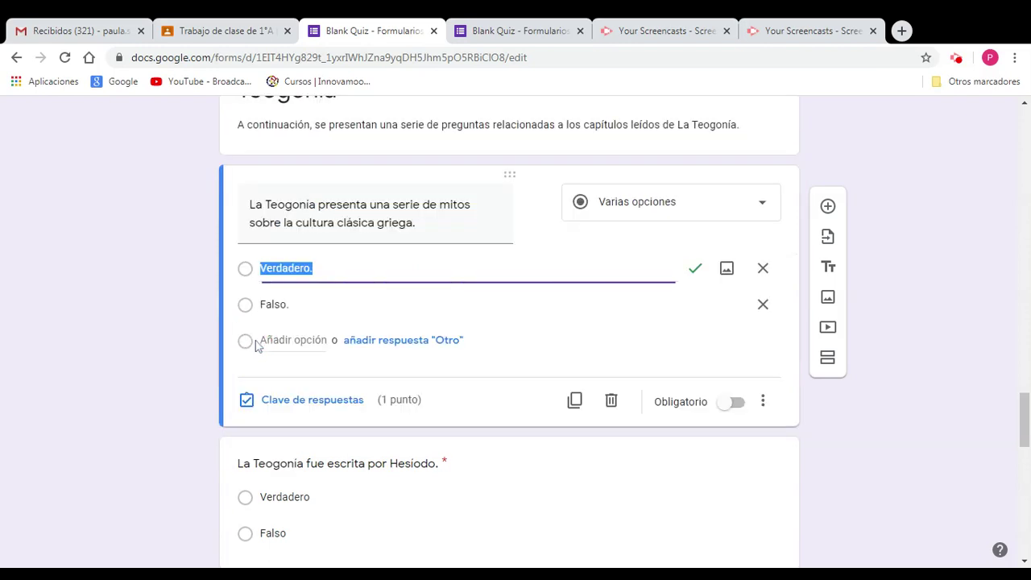
left_click(341, 402)
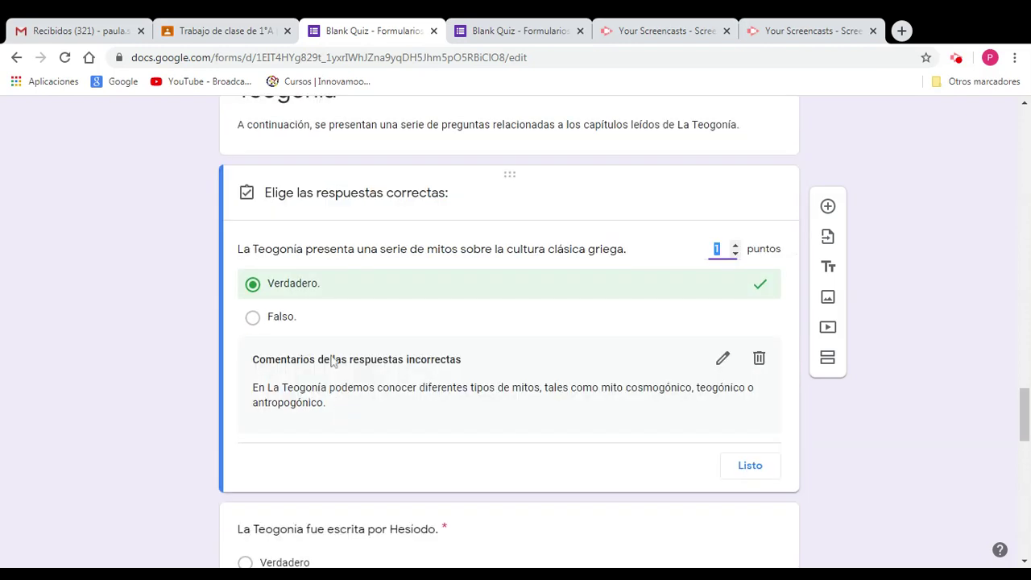
left_click(749, 467)
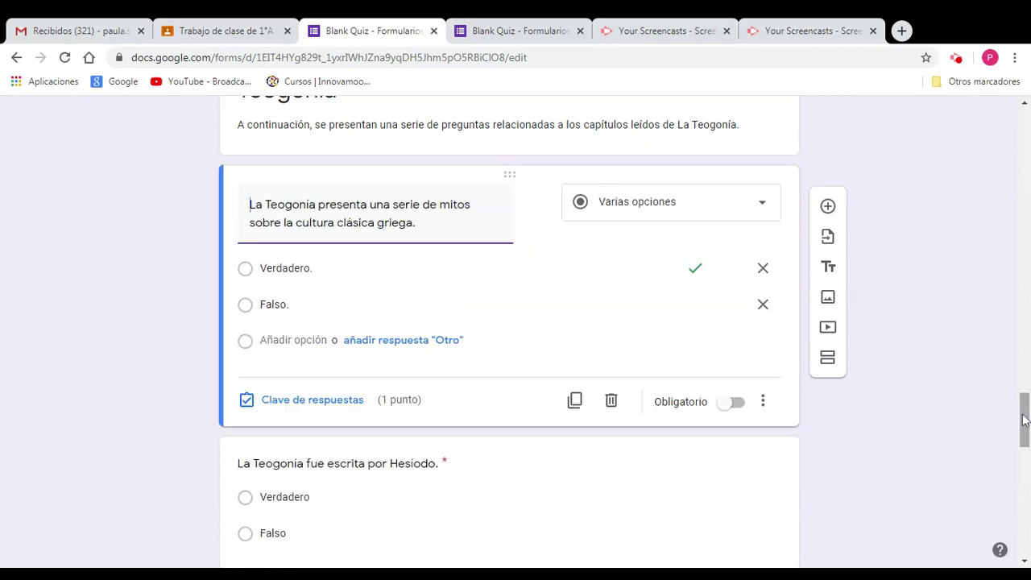
Open the answer key of the true/false question on whether La Teogonía was written by Hesíodo.
left_click_drag(1024, 419, 1026, 445)
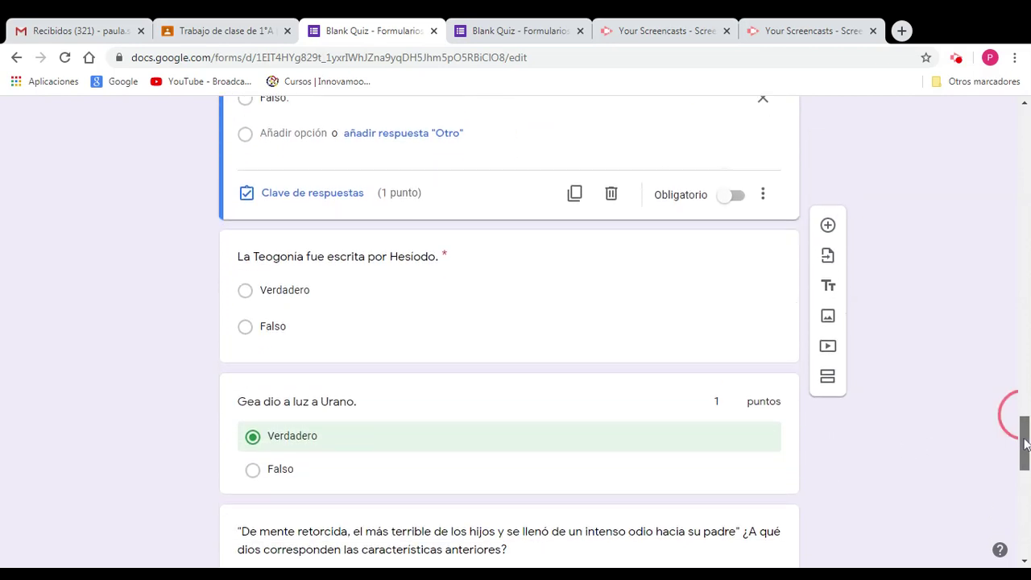
left_click(518, 352)
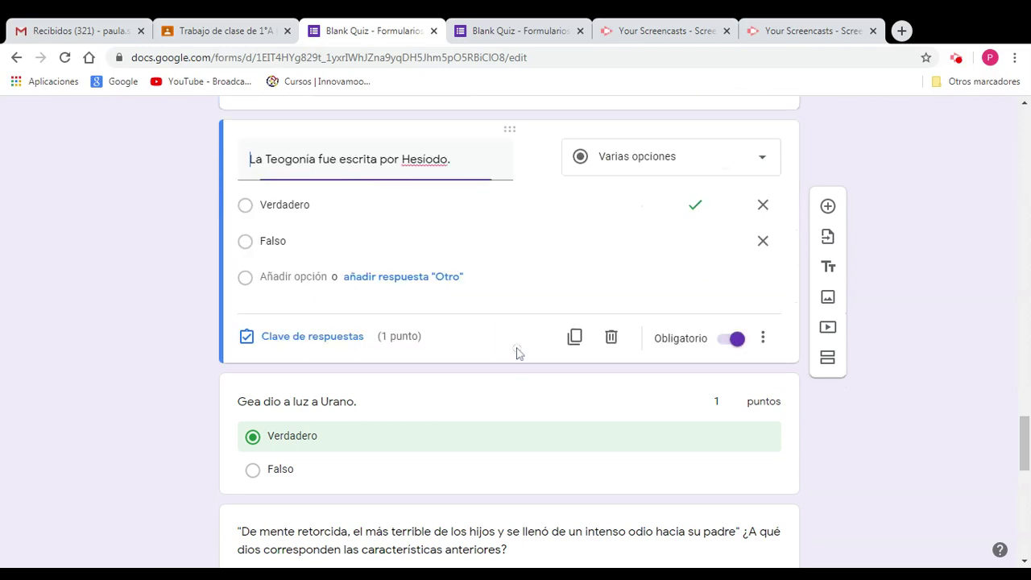
left_click(346, 338)
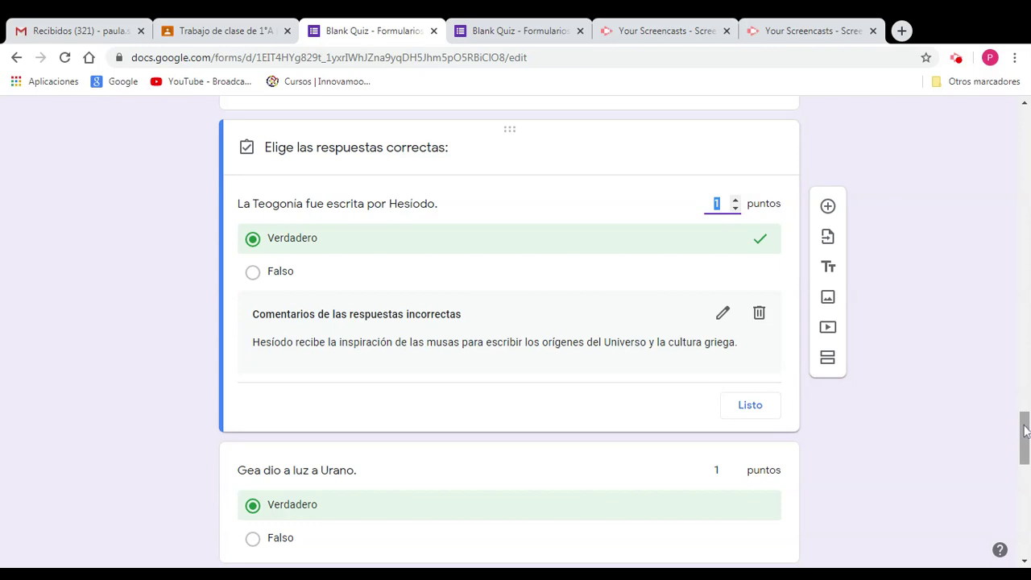
Open the answer key of the "De mente retorcida" question to check the correct god and the incorrect-answer feedback.
left_click_drag(1024, 433, 1024, 461)
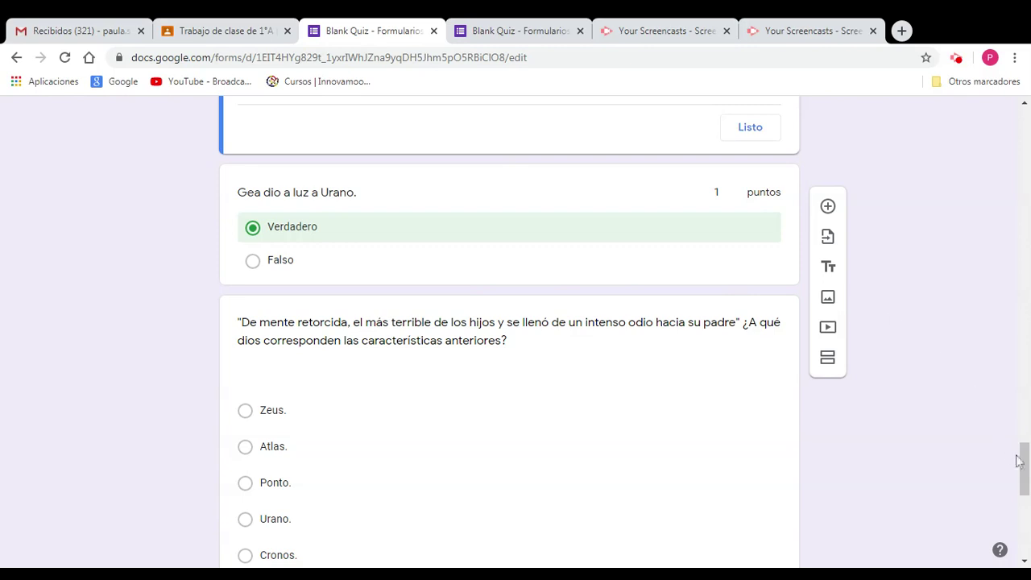
mouse_move(1022, 470)
left_mouse_down()
mouse_move(1024, 513)
mouse_move(1023, 484)
left_mouse_up()
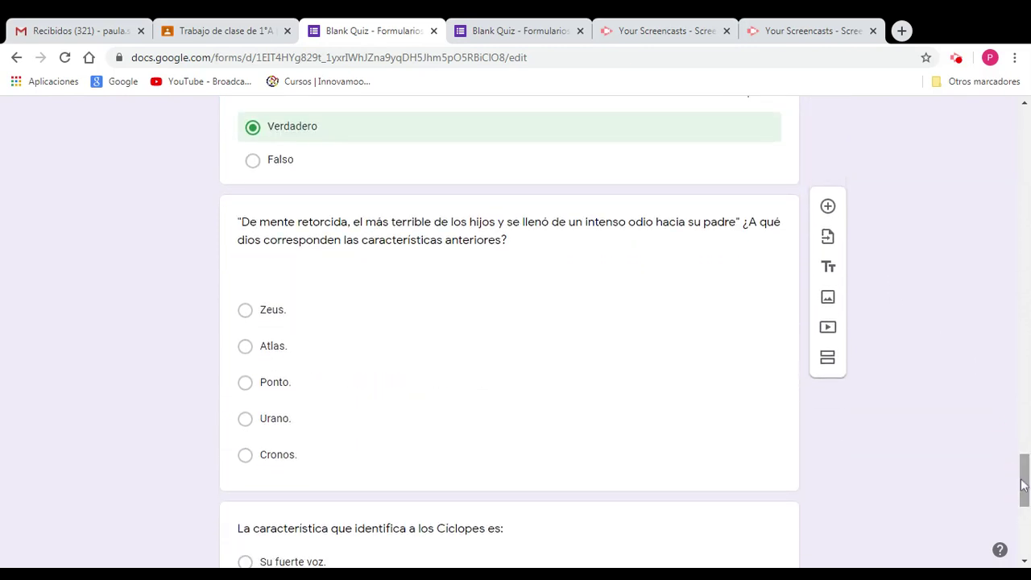
left_click(558, 490)
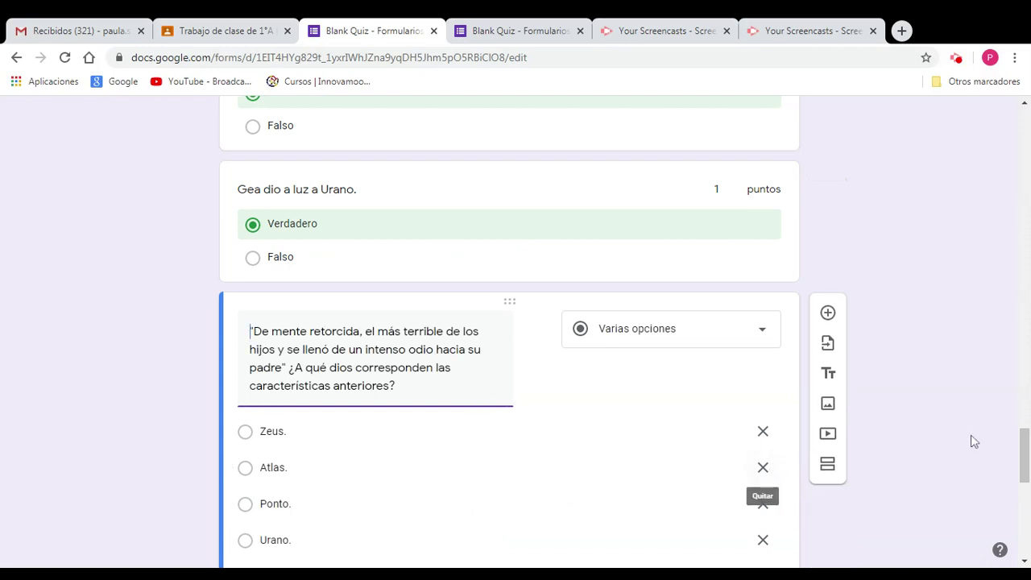
left_click_drag(1023, 443, 1027, 467)
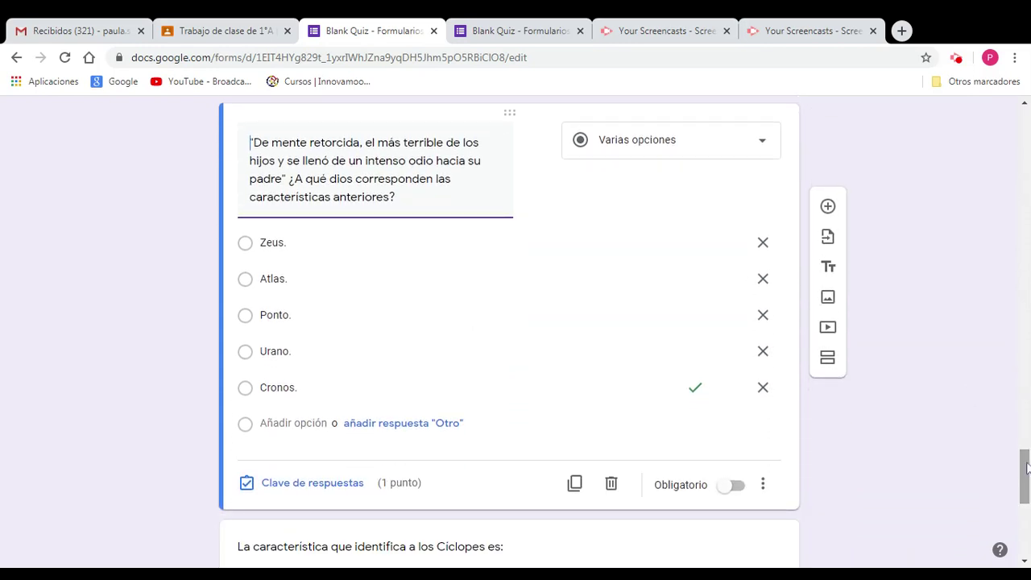
left_click(340, 488)
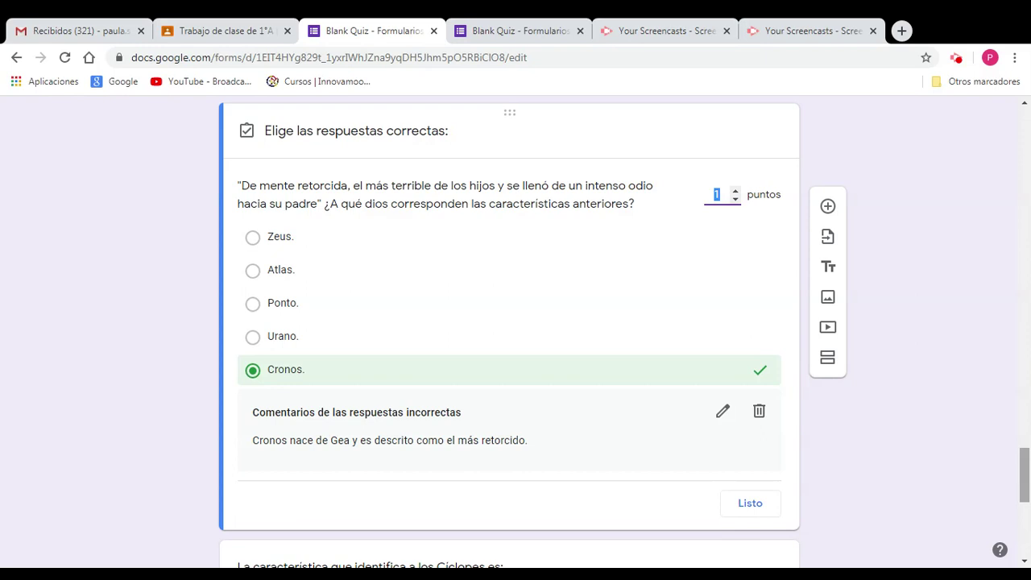
Check the answer key and feedback of the question on the Cíclopes' identifying characteristic, and close the key.
left_click_drag(1026, 469, 1028, 505)
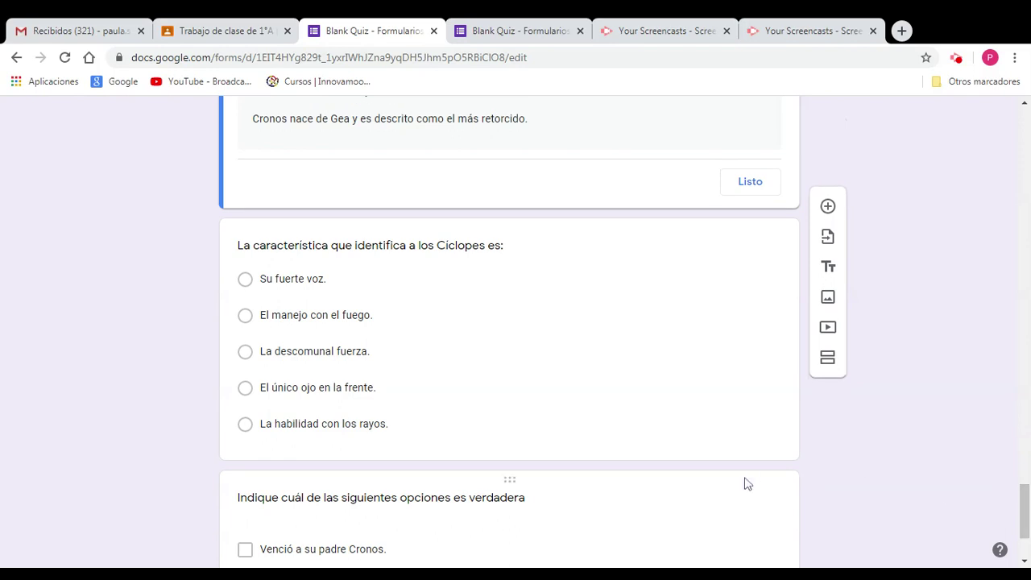
left_click(499, 444)
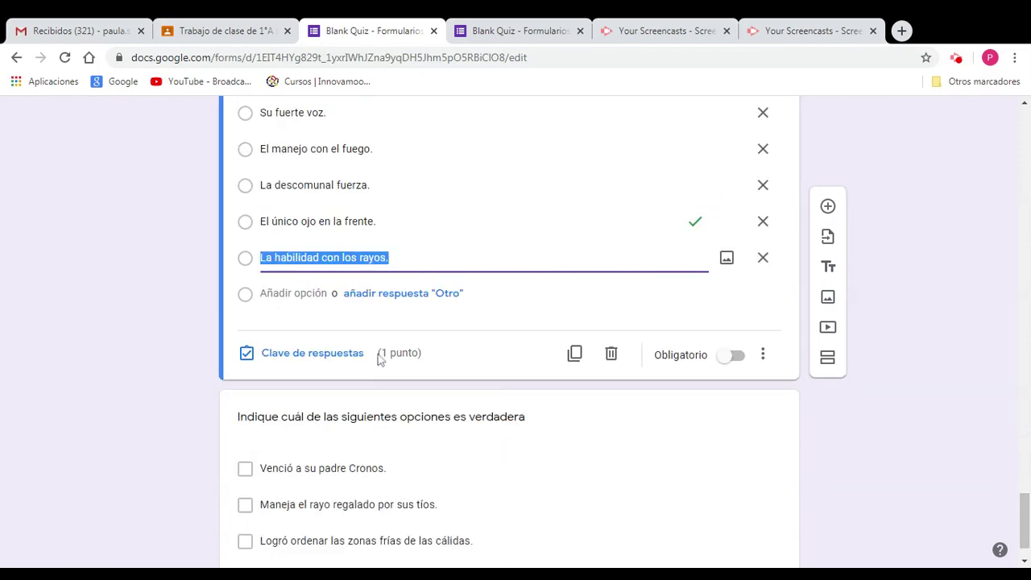
left_click(347, 356)
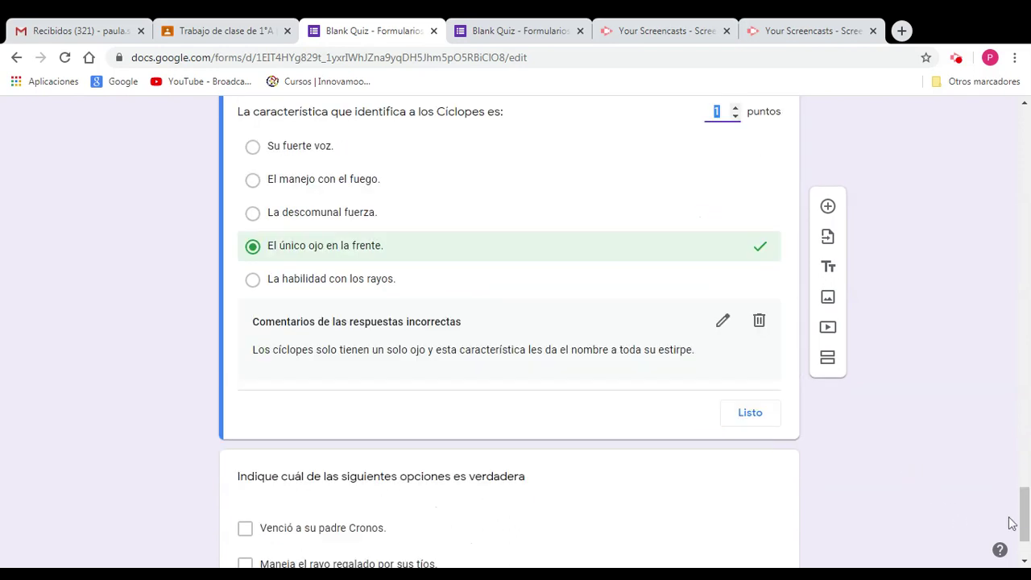
left_click_drag(1022, 515, 1024, 504)
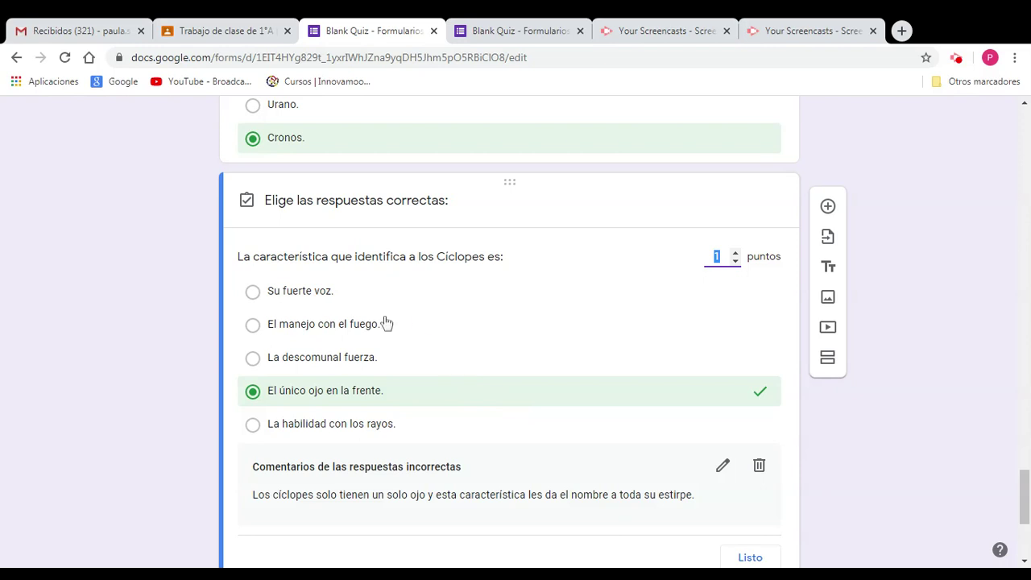
left_click(742, 557)
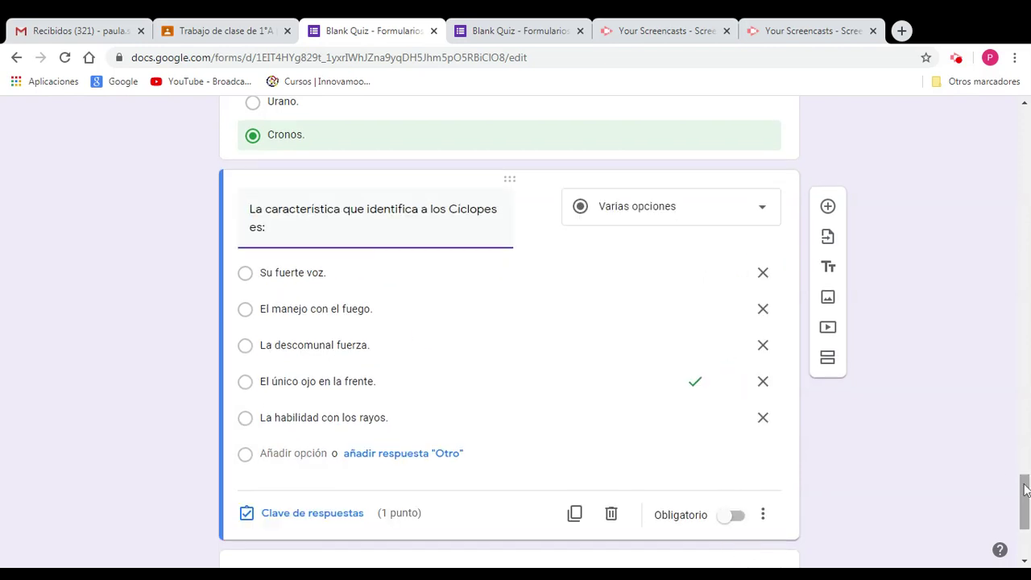
Check the answer key of the final question, "Indique cuál de las siguientes opciones es verdadera", and close it.
left_click_drag(1025, 490, 1025, 520)
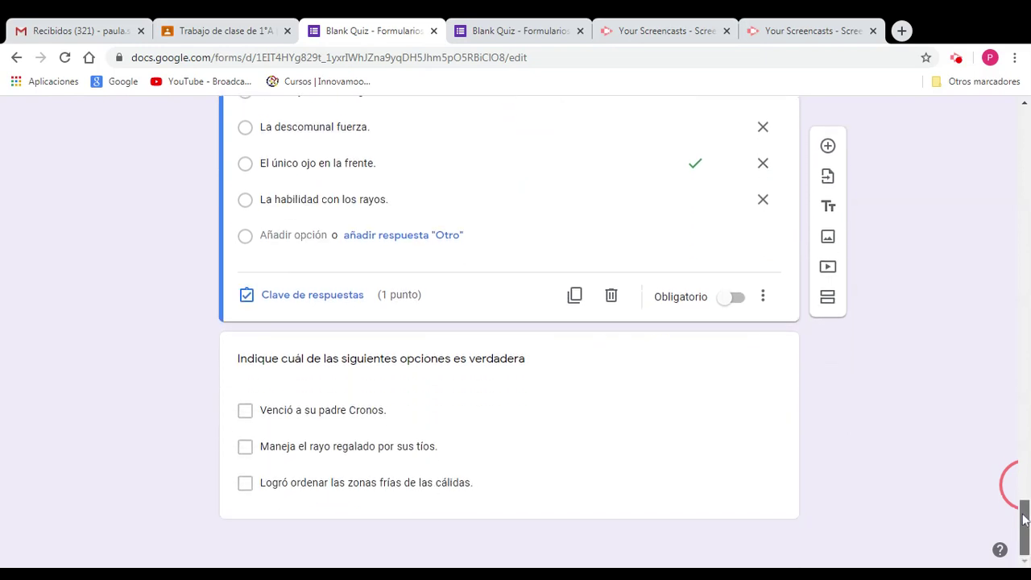
left_click(527, 509)
left_click(319, 508)
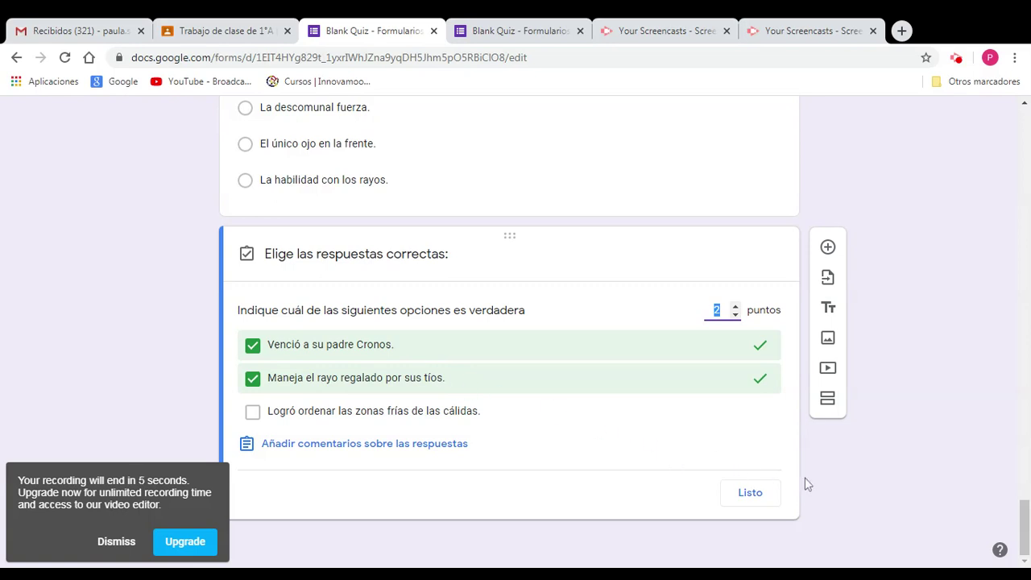
left_click(749, 493)
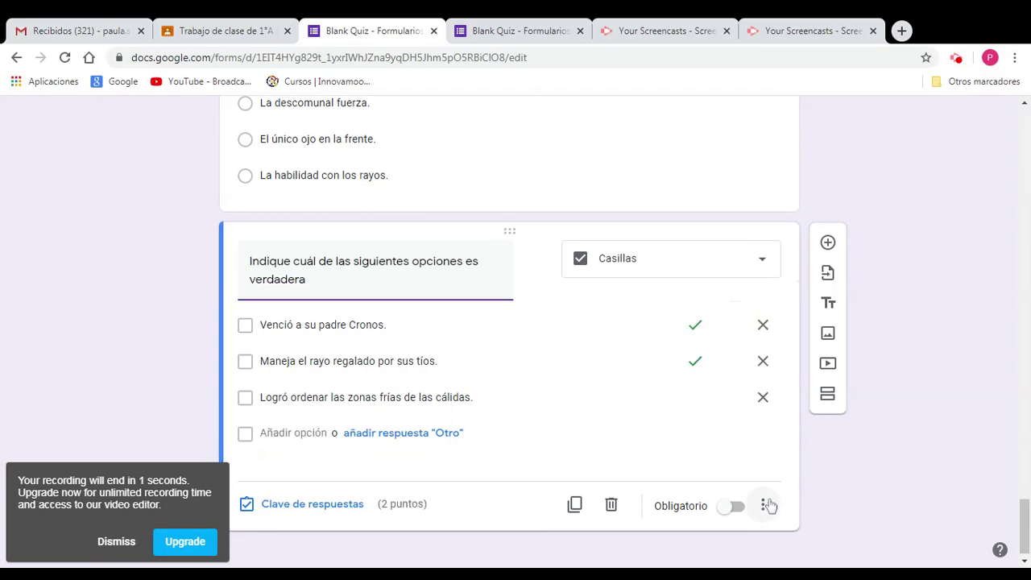